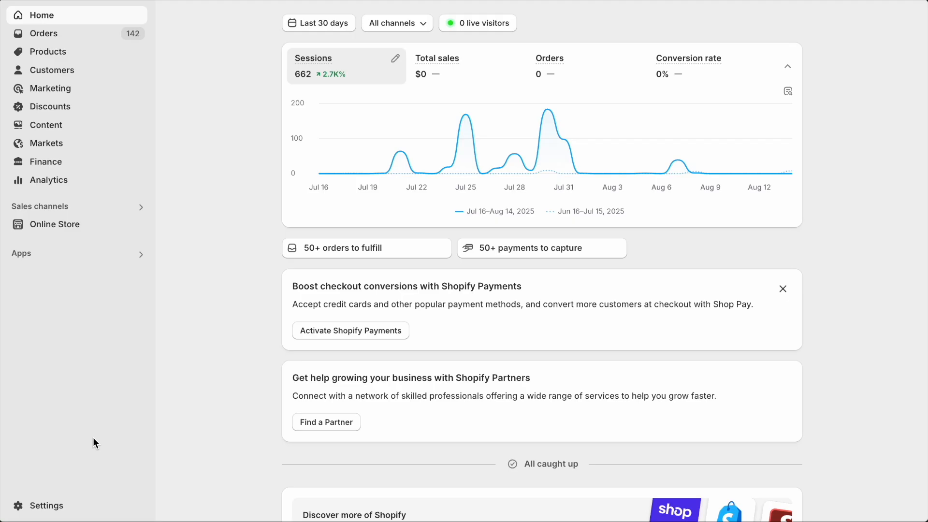
- Install the UPS Small Package Quotes app from the Shopify App Store and approve its $20 Basic Plan subscription
left_click(57, 513)
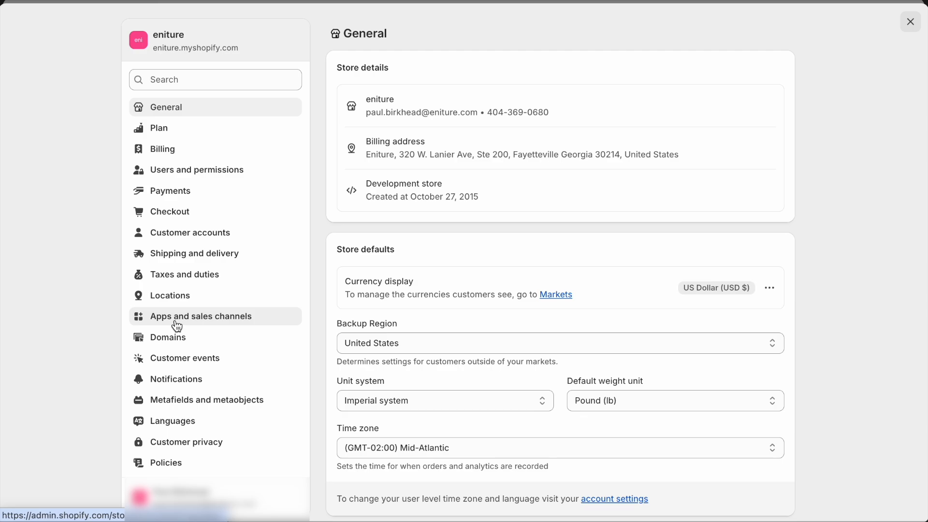
left_click(178, 326)
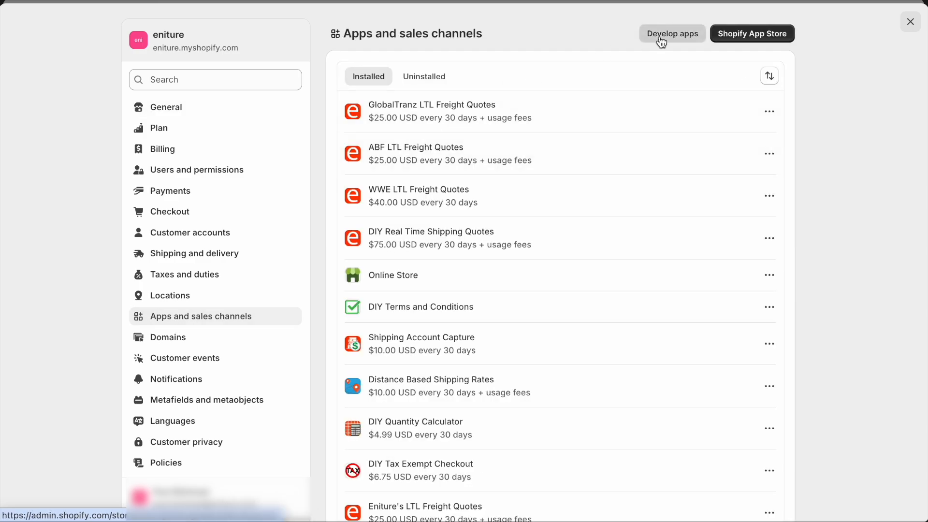
left_click(729, 34)
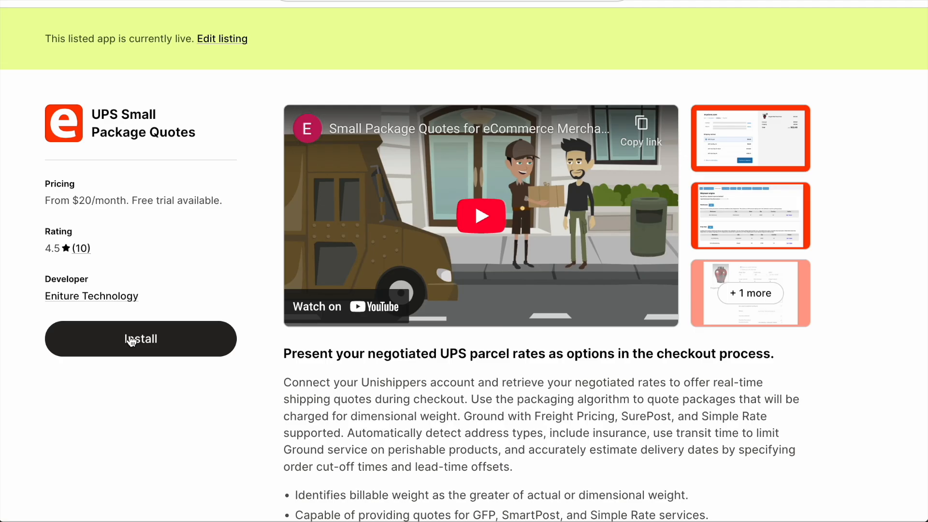
left_click(131, 340)
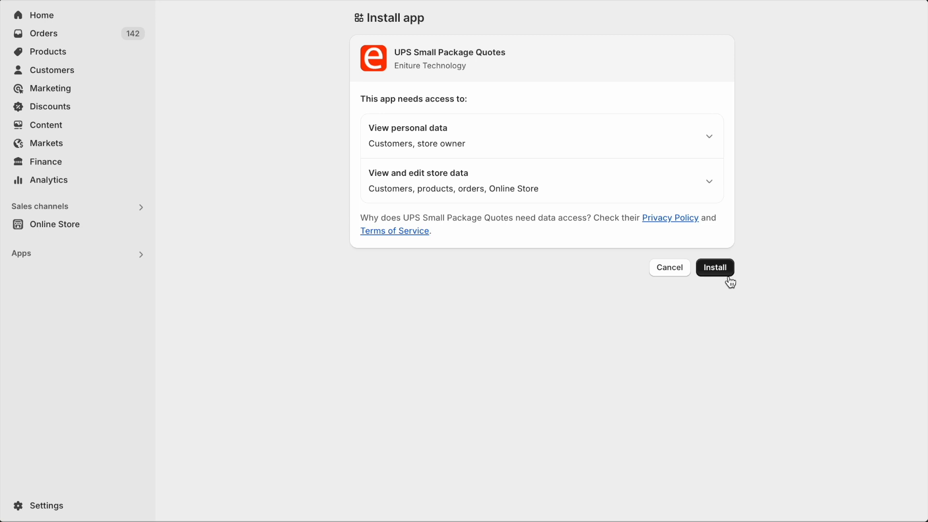
left_click(728, 272)
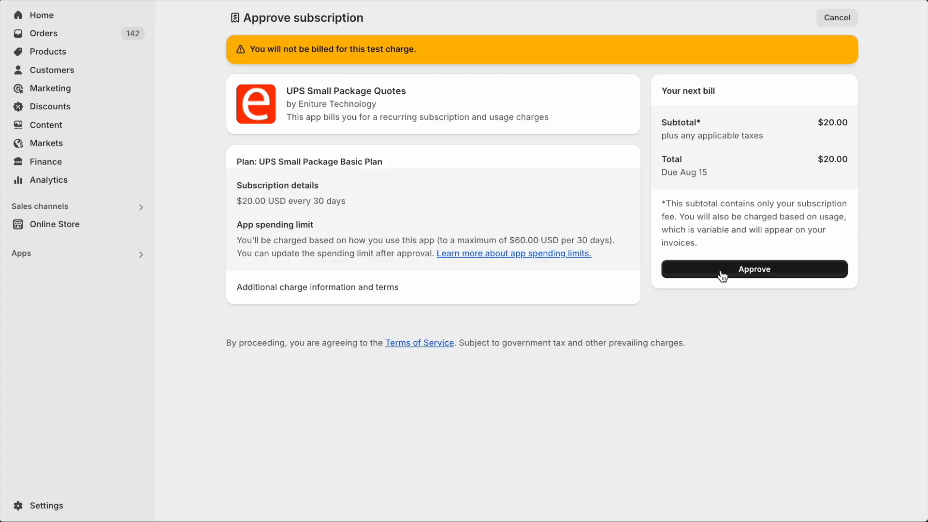
left_click(723, 274)
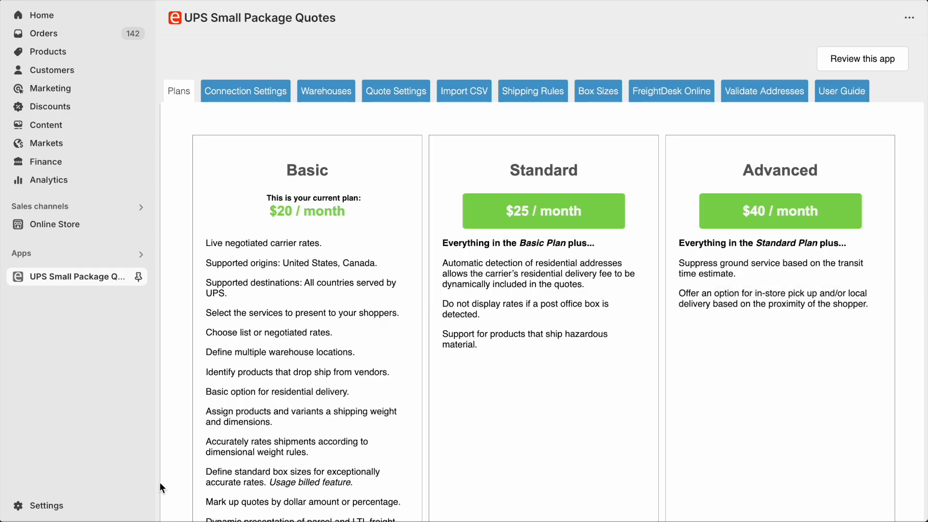
- In the general shipping profile, add the app-calculated UPS Small Package rate to the United States and Canada zone of Georgia Warehouse
left_click(48, 505)
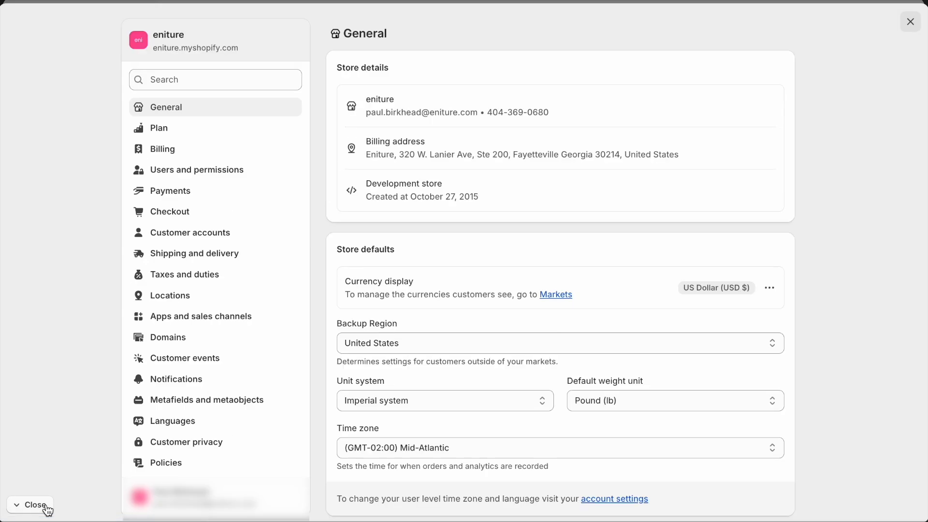
left_click(211, 255)
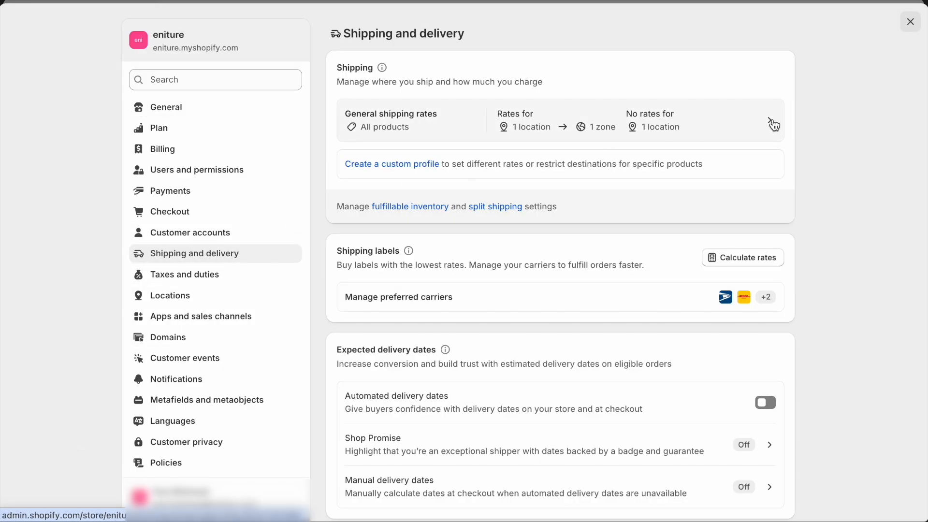
left_click(772, 122)
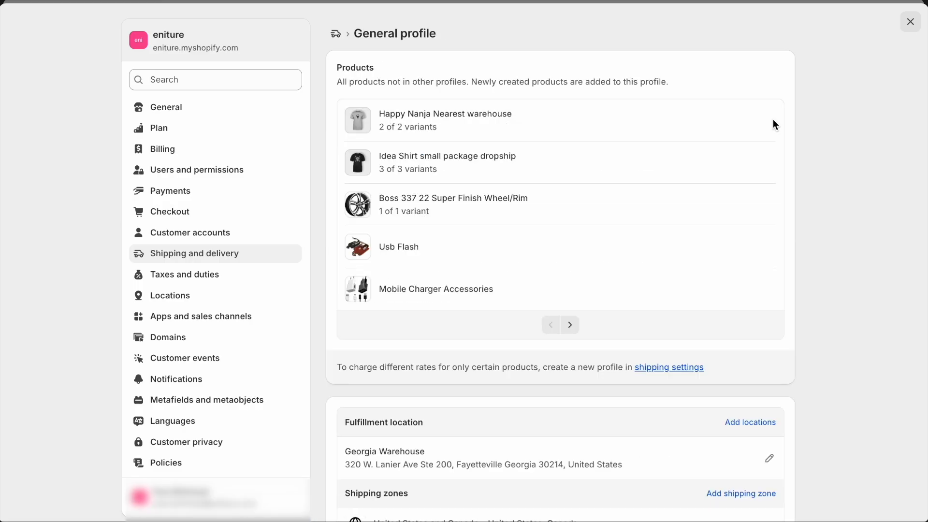
scroll(658, 282, "down", 6)
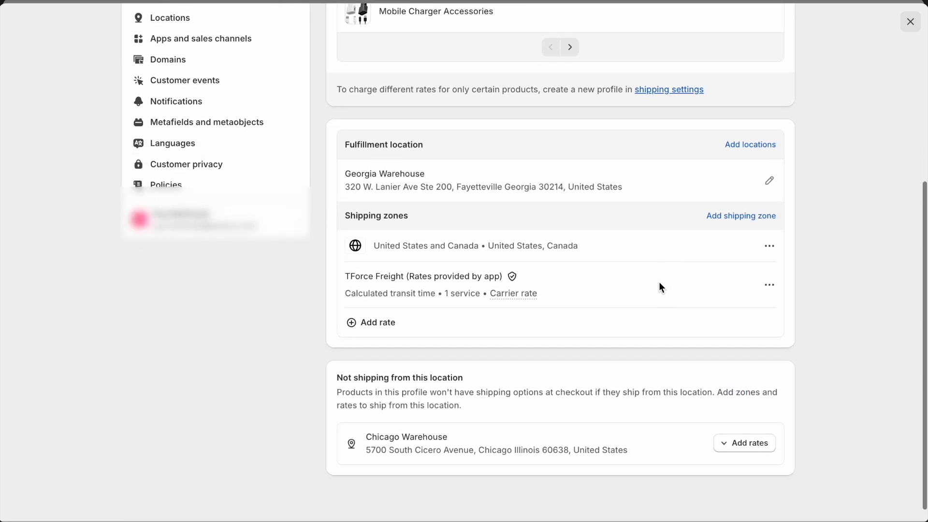
left_click(387, 313)
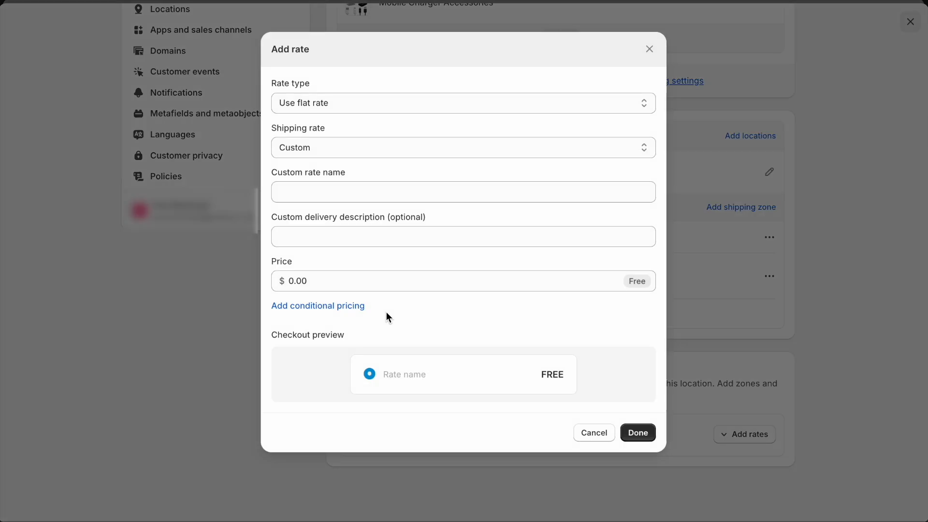
left_click(355, 106)
left_click(358, 120)
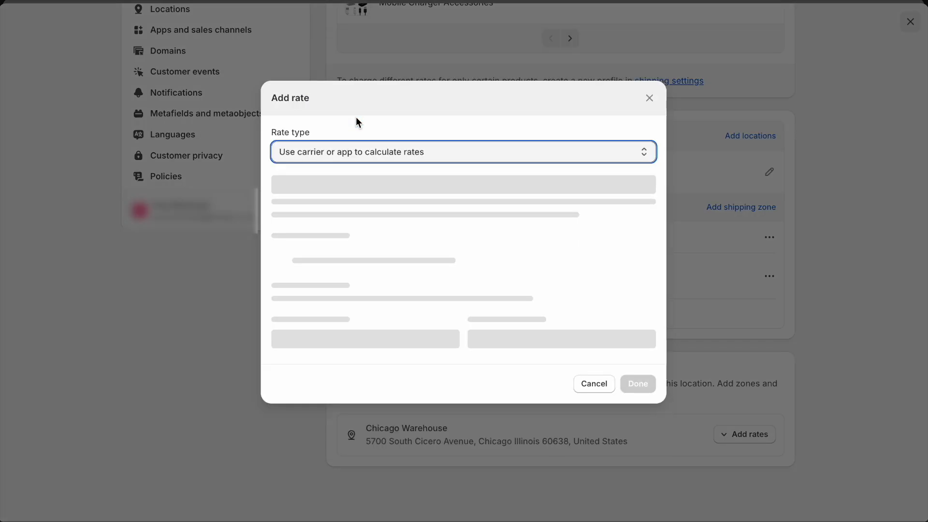
left_click(344, 172)
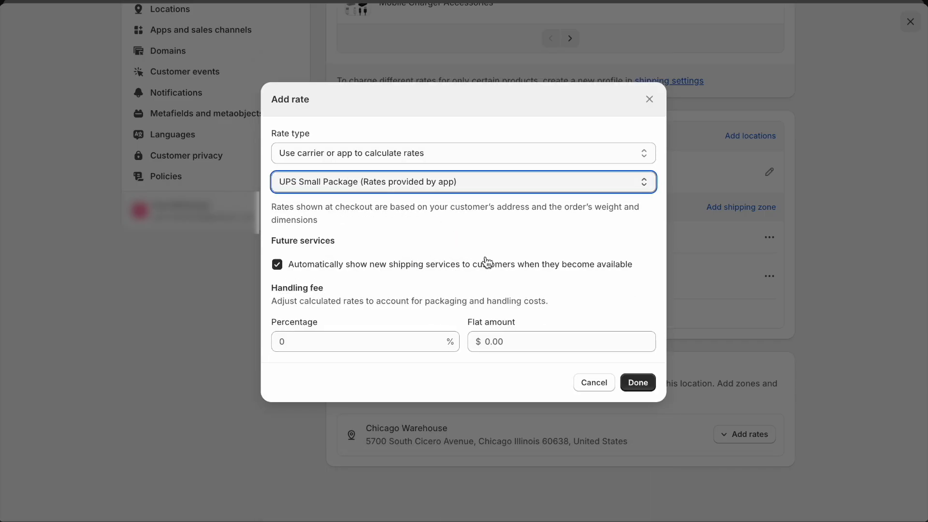
left_click(643, 383)
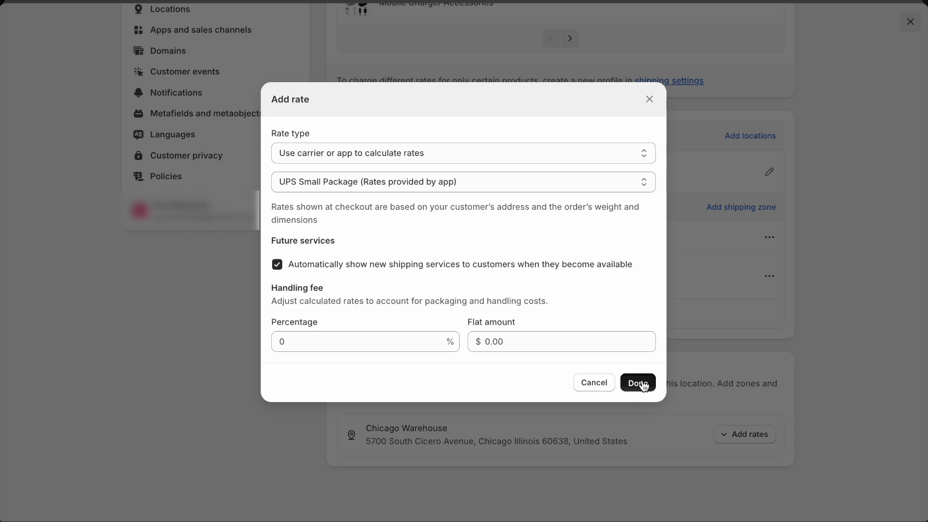
left_click(643, 384)
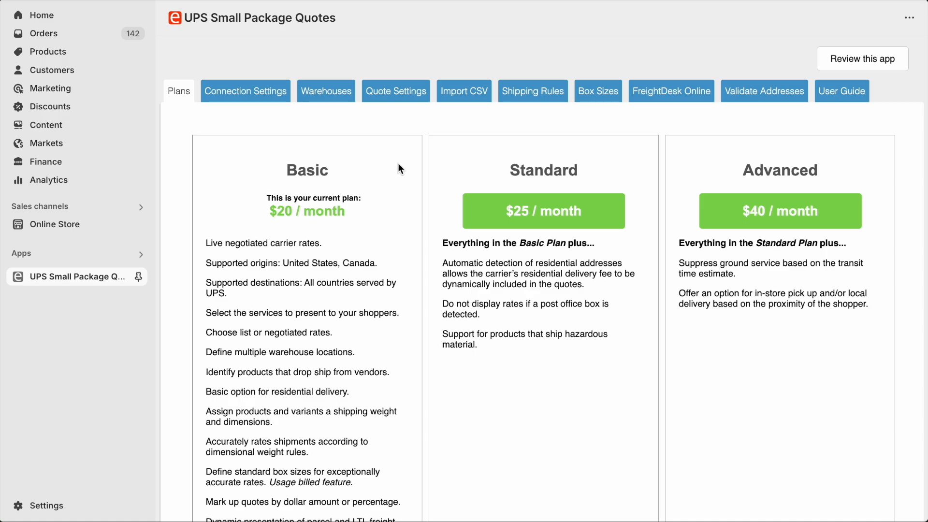
- Switch the UPS Small Package Quotes subscription to the $25 per month Standard plan
left_click(536, 211)
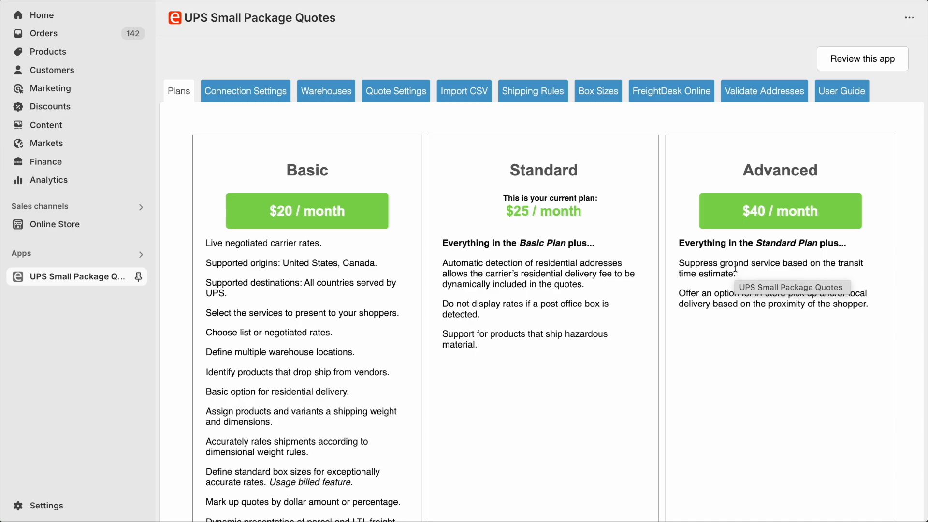
- Enter the account number, client ID and client secret for the UPS account (New API), save the connection settings and test the connection
left_click(249, 94)
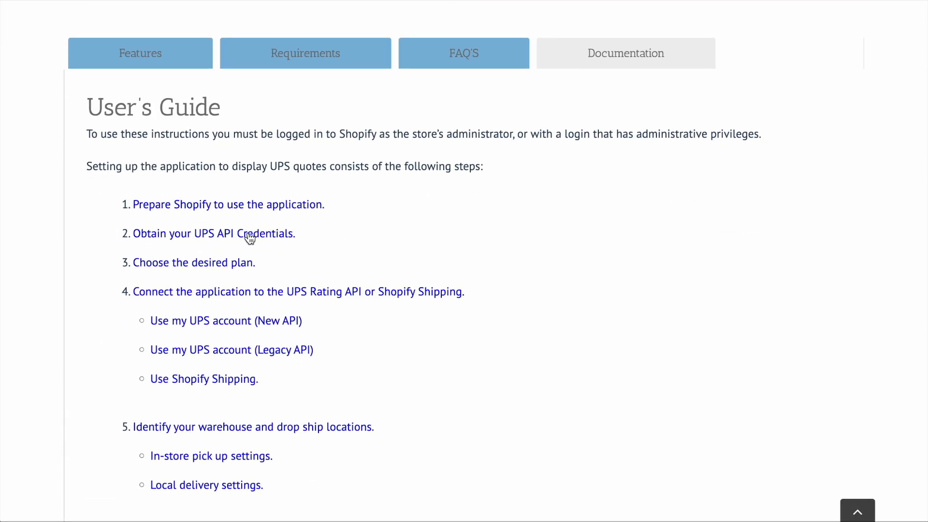
left_click(250, 235)
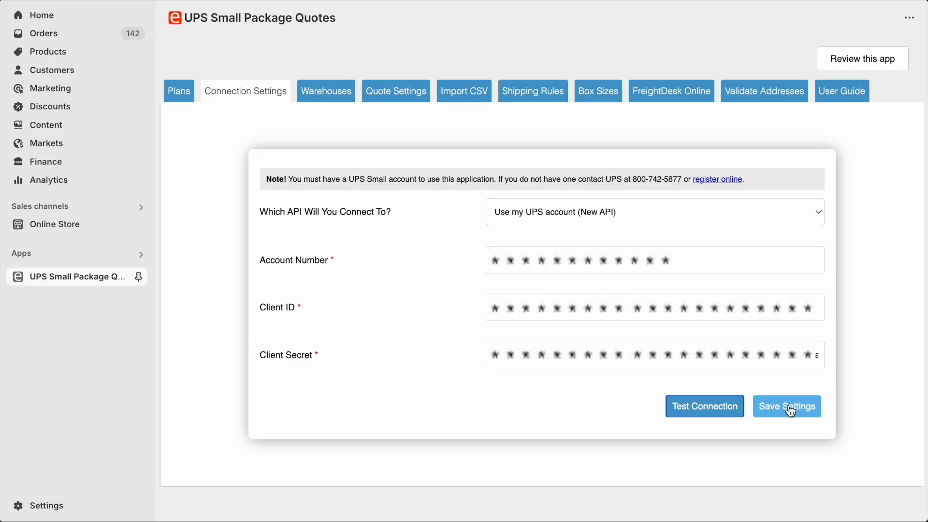
left_click(791, 412)
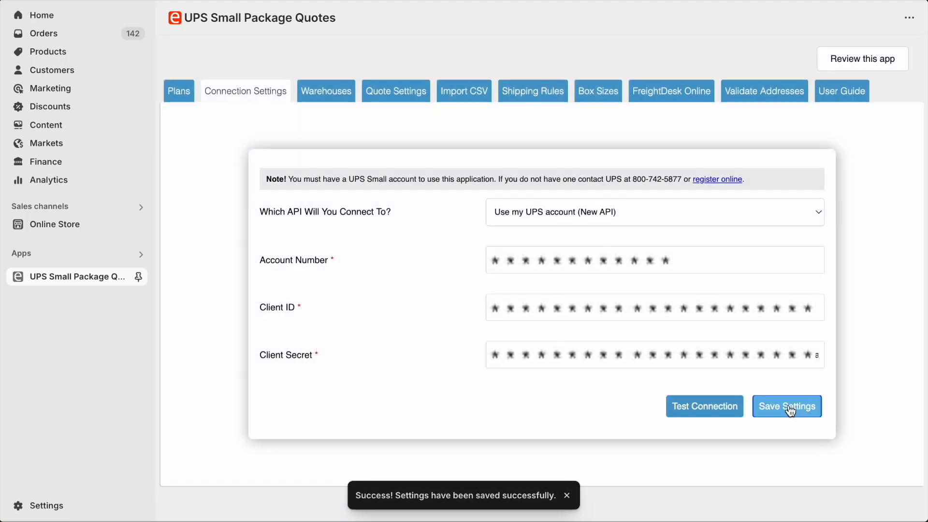
left_click(708, 413)
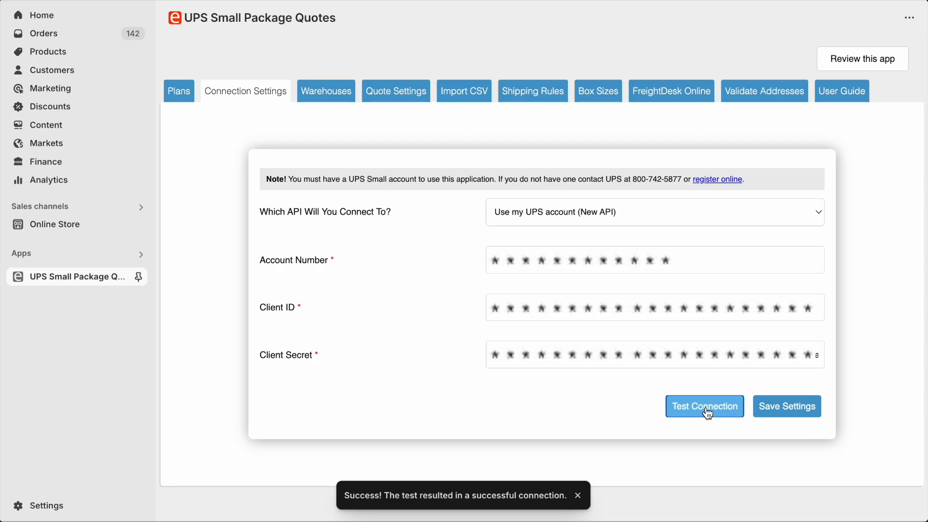
- Add a shipment origin warehouse nicknamed Warehouse with zip 62563 and save it
left_click(333, 96)
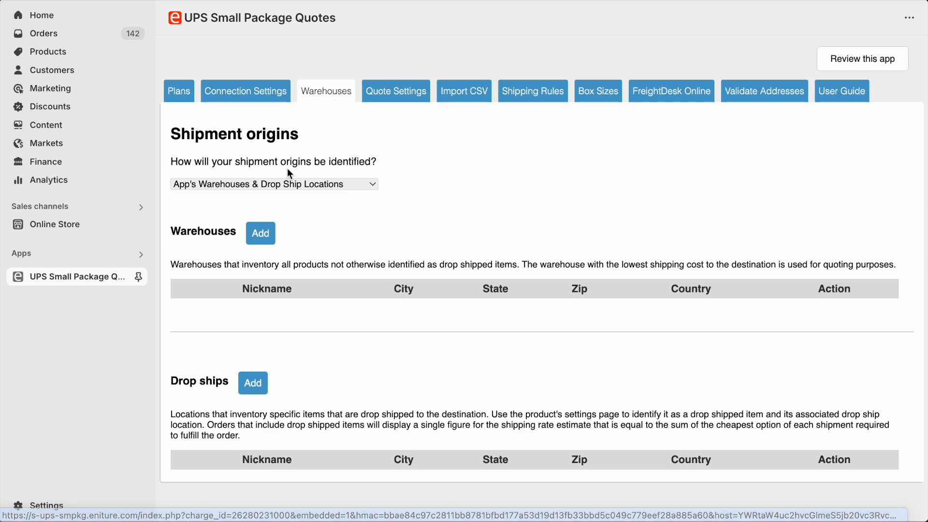
left_click(261, 235)
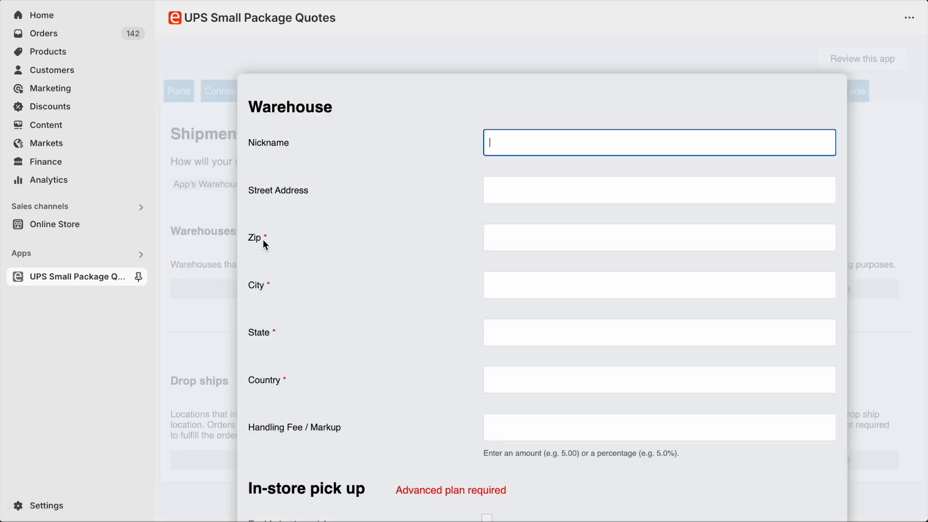
type("Warehouse")
key("Tab")
key("Tab")
type("62563")
key("Tab")
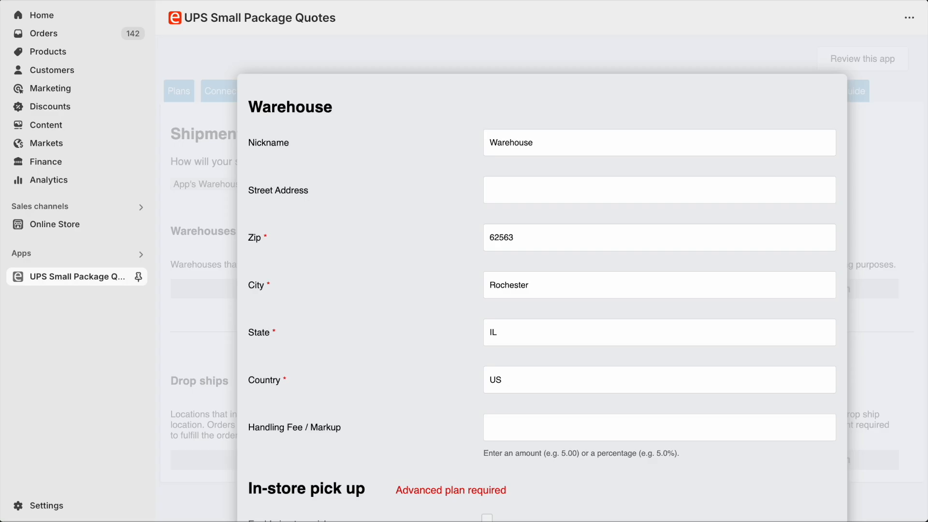
scroll(799, 455, "down", 10)
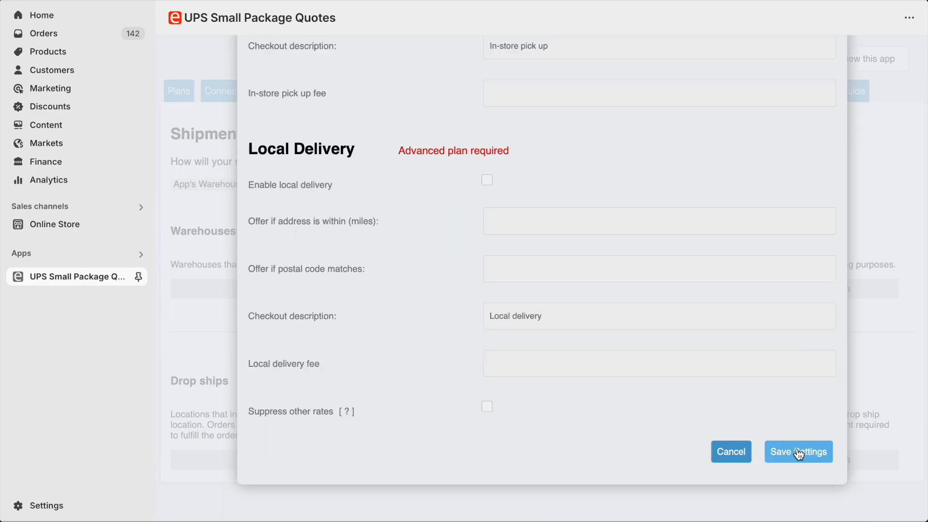
left_click(799, 453)
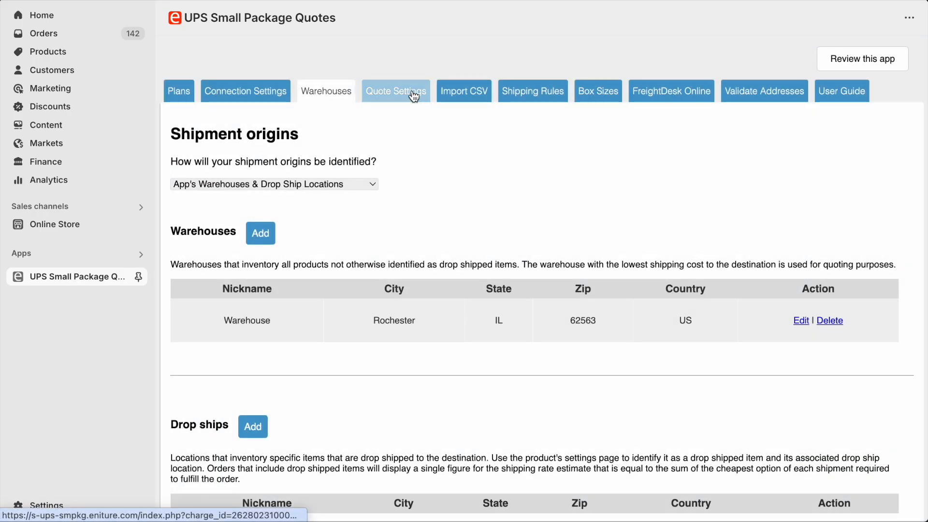
- Enable the domestic services UPS Ground, UPS 2nd Day Air and UPS Next Day Air Saver, and save the quote settings
left_click(414, 96)
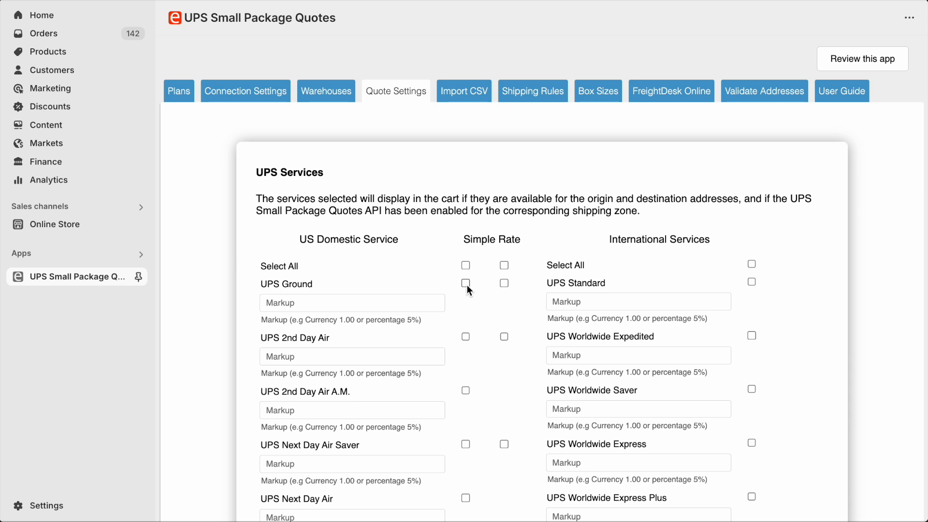
left_click(465, 338)
left_click(467, 448)
scroll(467, 449, "down", 15)
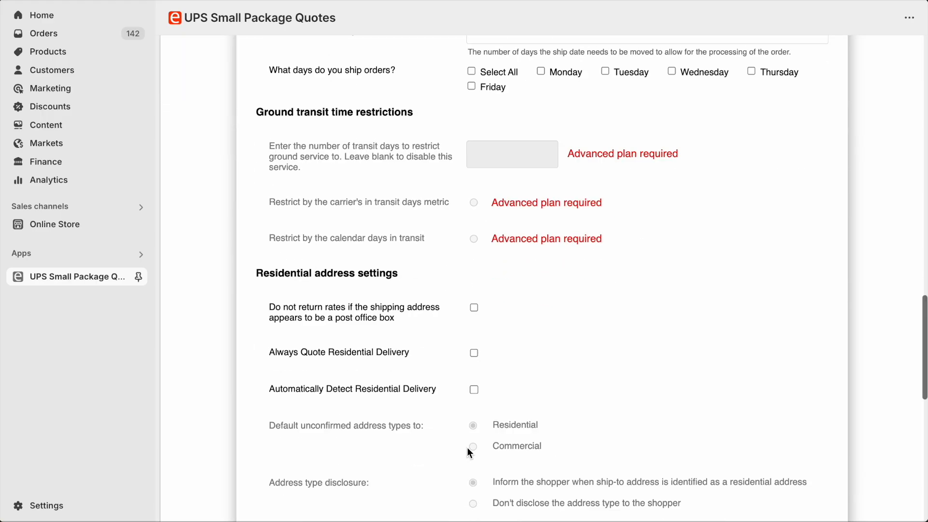
scroll(466, 452, "down", 3)
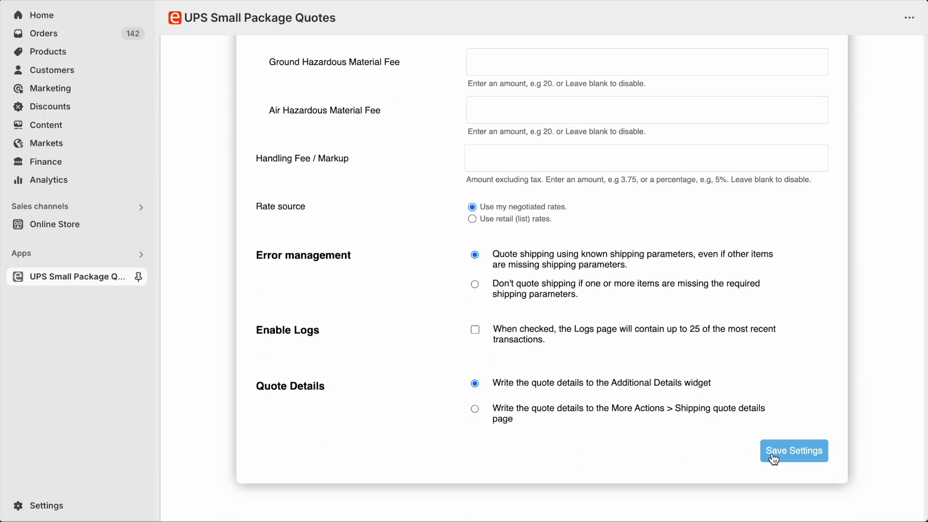
left_click(796, 459)
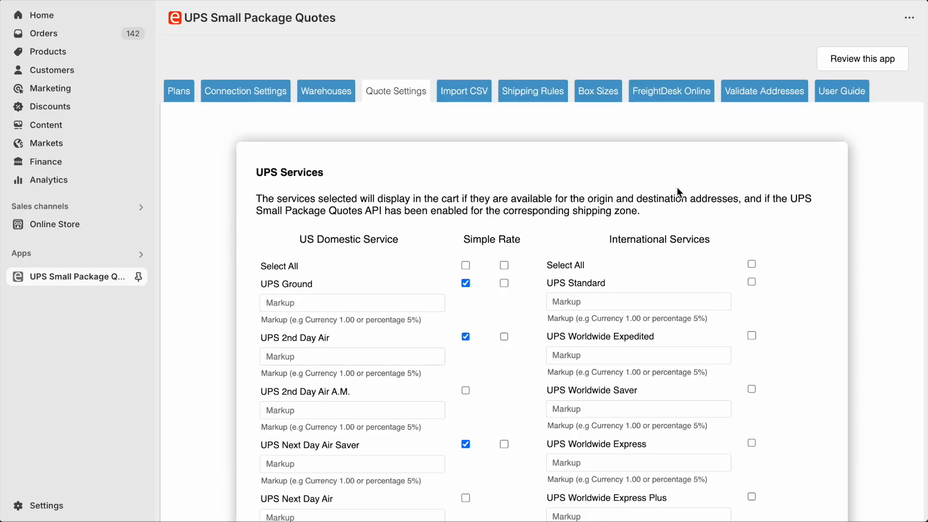
- Enable standard box sizes with a notification email address and the Minimize the number of packages optimization mode, and save the settings
left_click(615, 101)
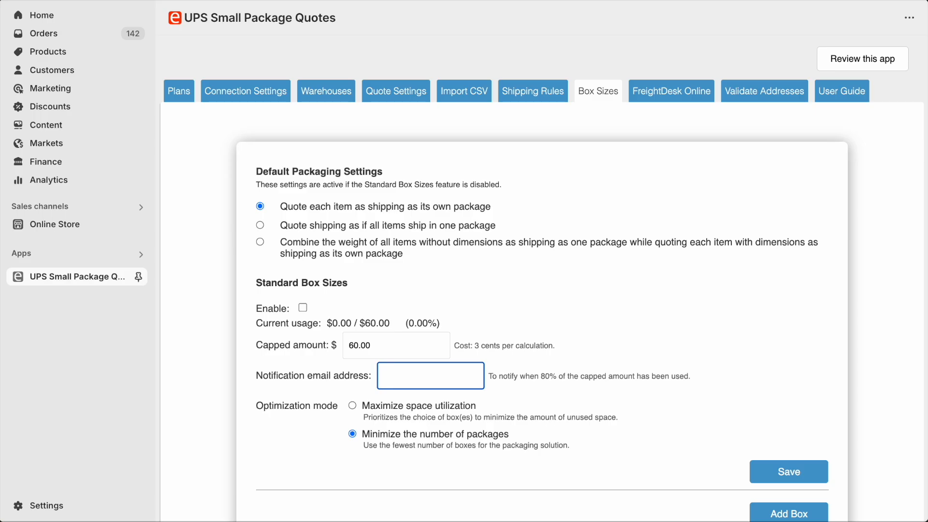
left_click(305, 312)
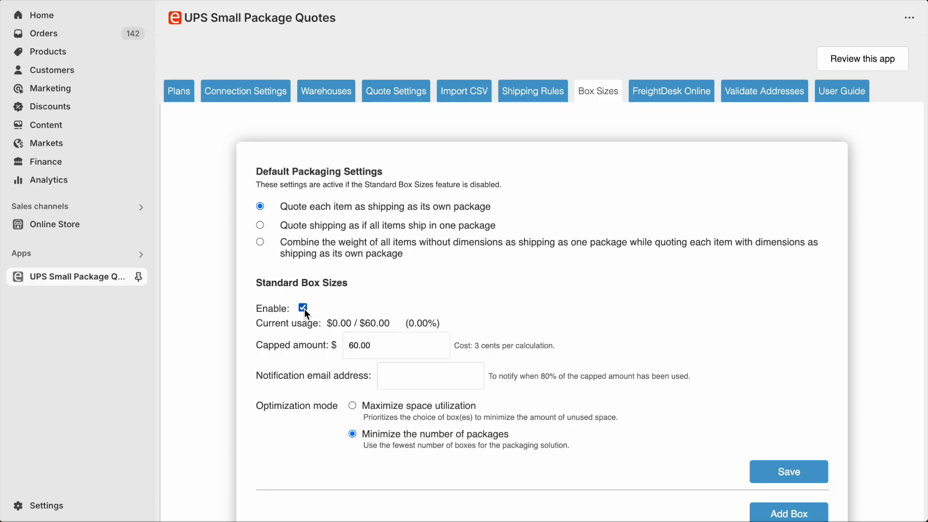
left_click(393, 378)
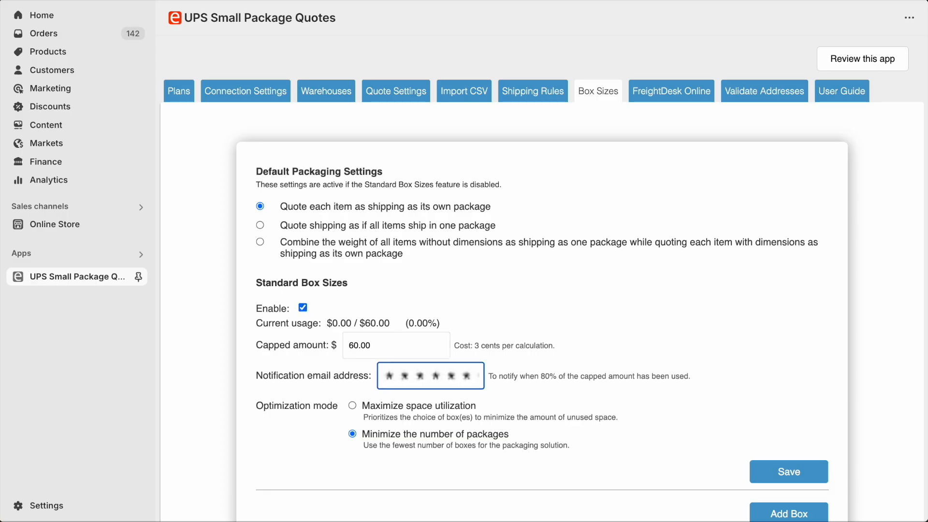
left_click(353, 438)
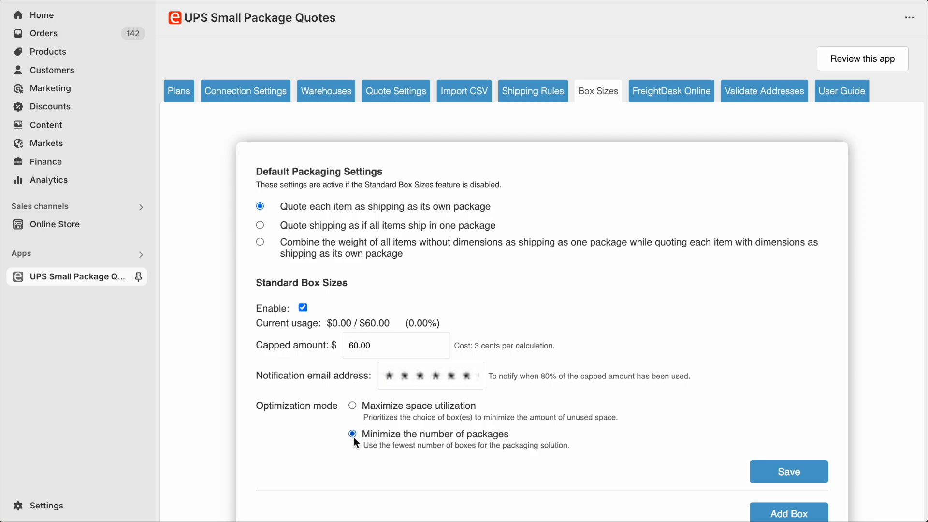
left_click(767, 471)
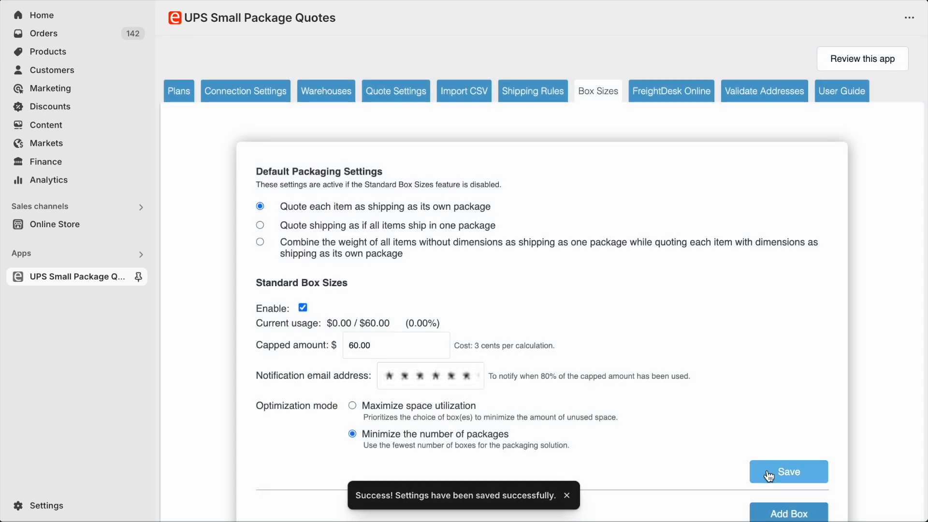
scroll(769, 477, "down", 4)
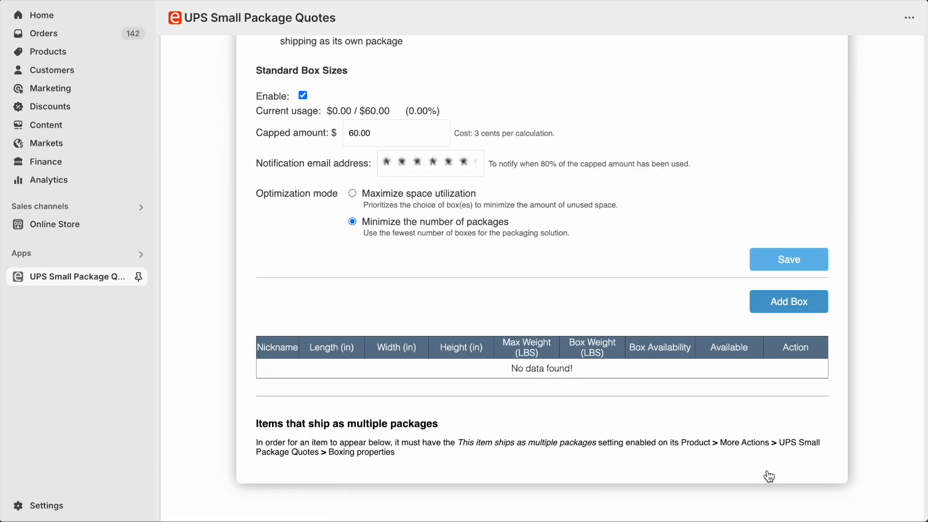
- Add a box nicknamed Small measuring 6 x 6 x 6 in with max weight 25 lbs and box weight .5 lbs, and save it
left_click(795, 301)
type("Small")
key("Tab")
type("6")
key("Tab")
type("6")
key("Tab")
type("6")
key("Tab")
type("25")
key("Tab")
type(".5")
scroll(717, 490, "down", 1)
left_click(717, 490)
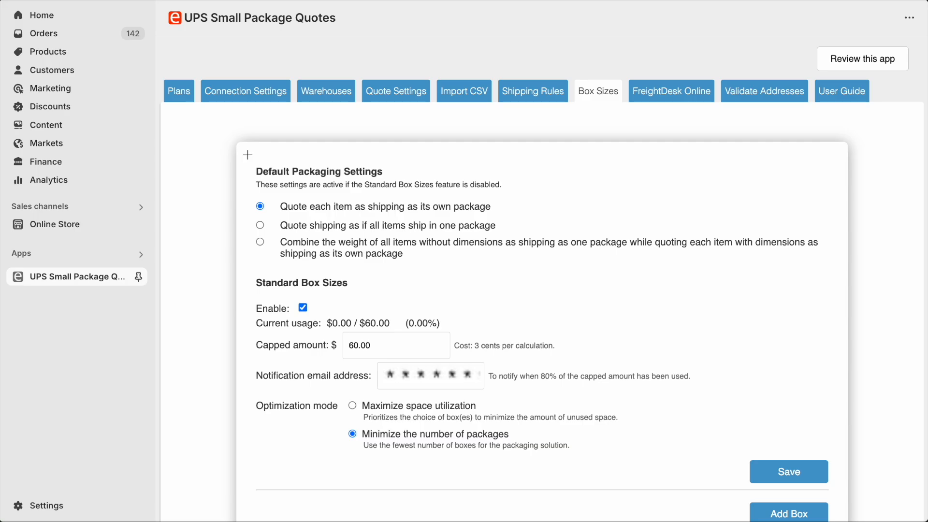
- Review the default packaging settings and read the help article explaining dimensional weight and its calculation
mouse_move(246, 154)
left_mouse_down()
mouse_move(739, 256)
mouse_move(828, 286)
mouse_move(829, 274)
left_mouse_up()
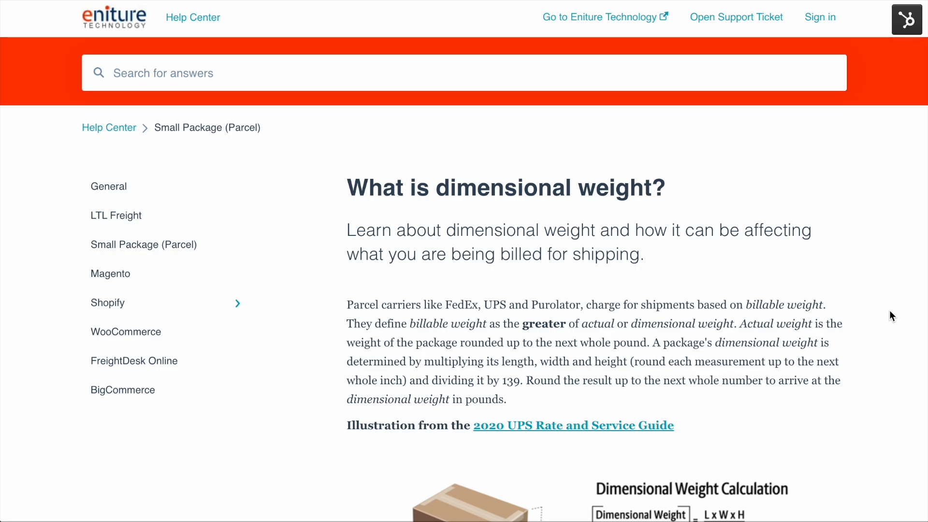
scroll(888, 311, "down", 6)
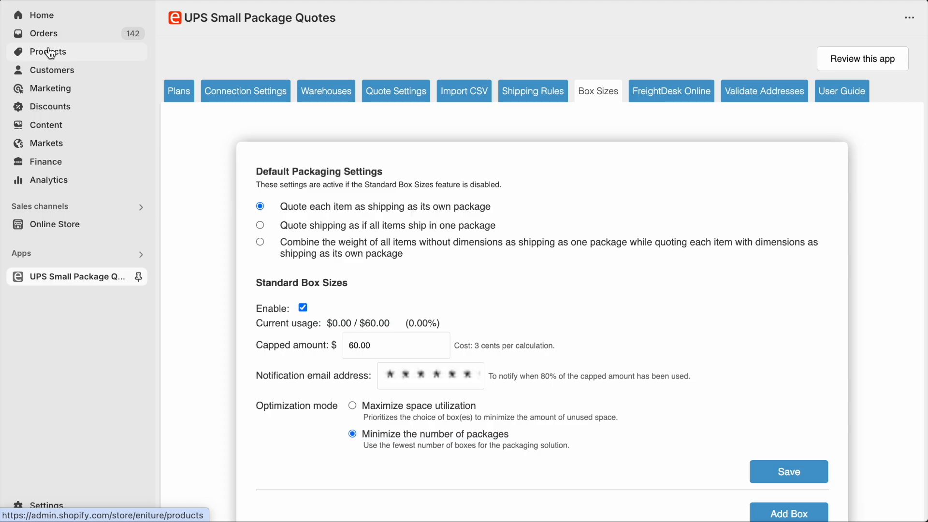
- Open the Brio Clever Crane Wagon Set product and bring up its UPS Small Package Quotes settings
left_click(51, 53)
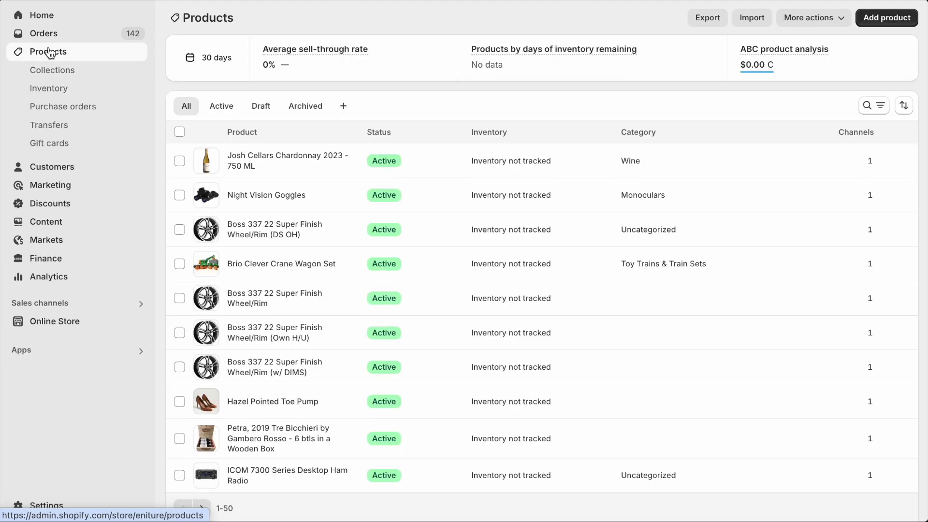
left_click(259, 273)
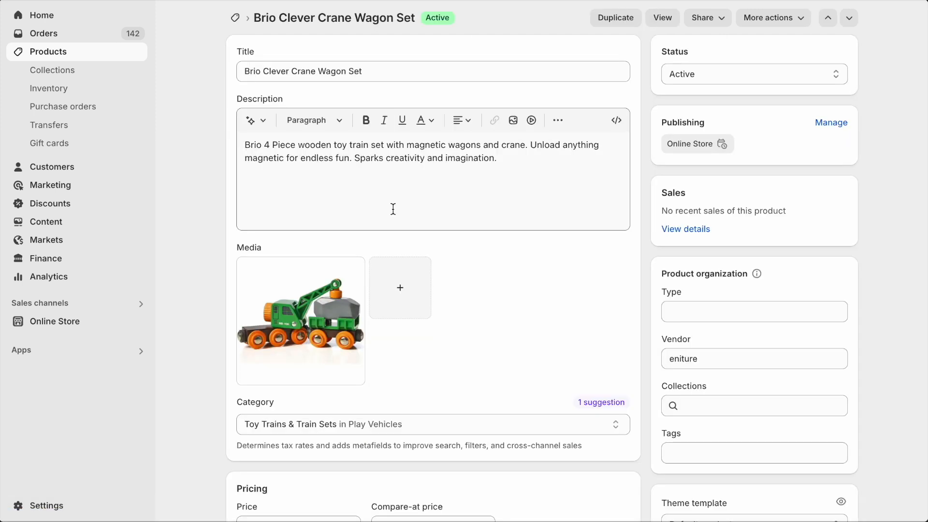
left_click(774, 17)
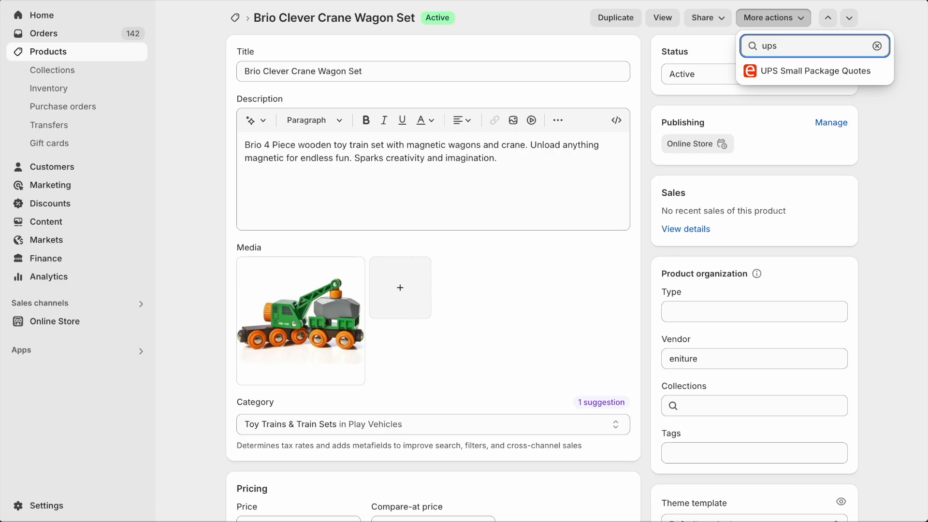
left_click(791, 73)
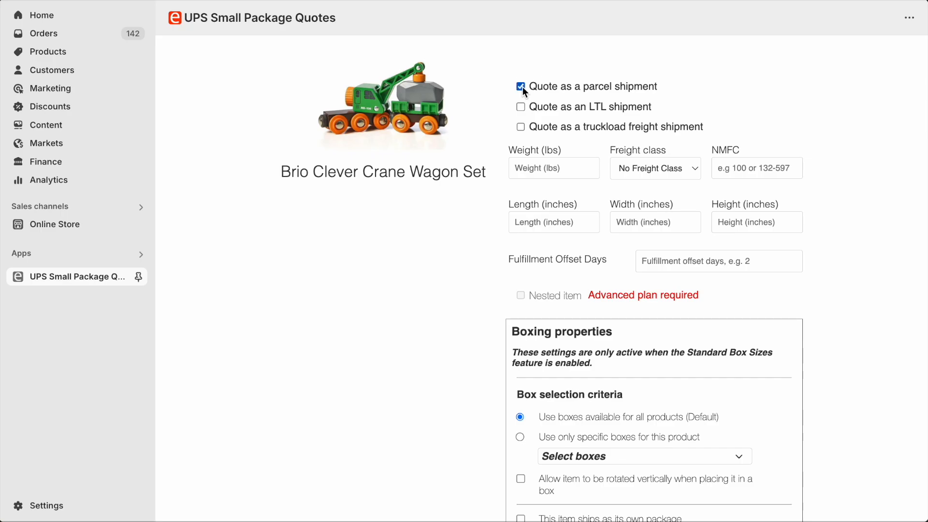
- Set the product's weight to .5 lbs, length to 8, width to 1.8 and height to 2.5 inches
left_click(516, 169)
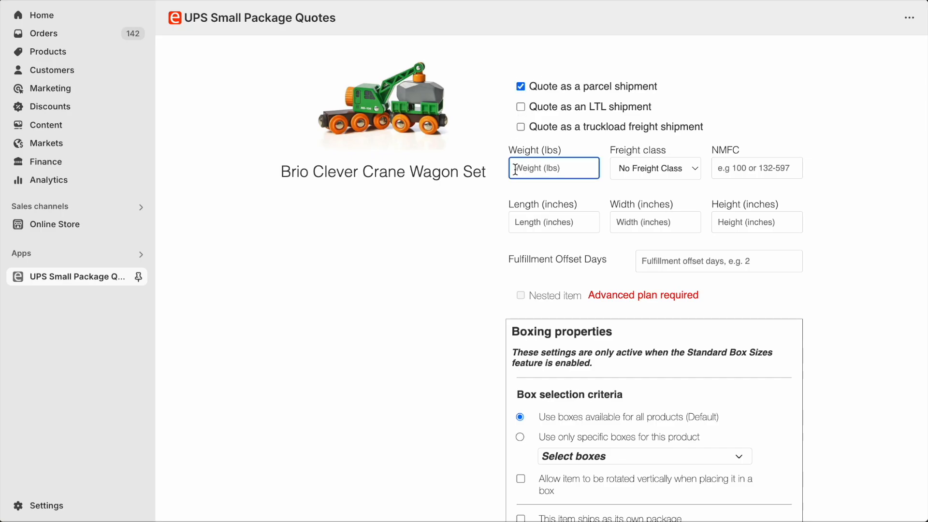
type(".5")
key("Tab")
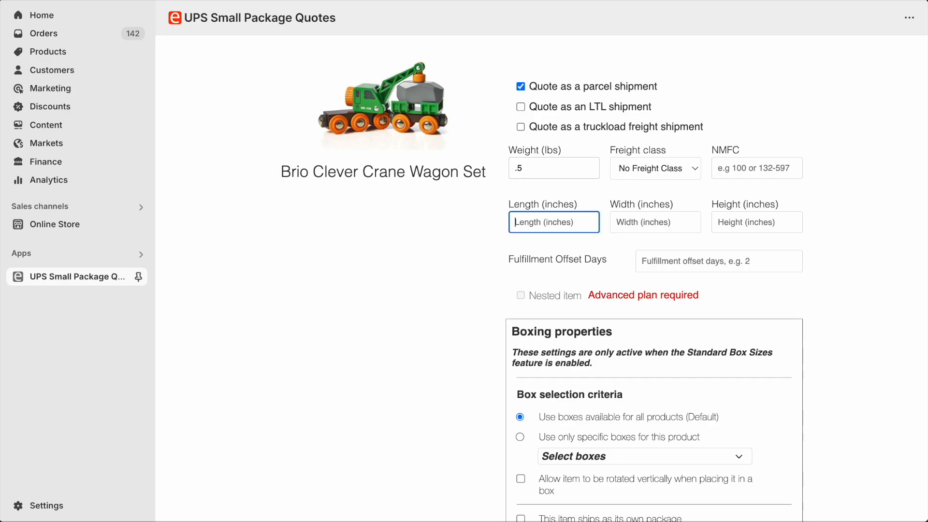
type("8")
key("Tab")
type("1.8")
key("Tab")
type("2.5")
- Allow the item to be rotated vertically when placed in a box, and save the product settings
scroll(720, 222, "down", 5)
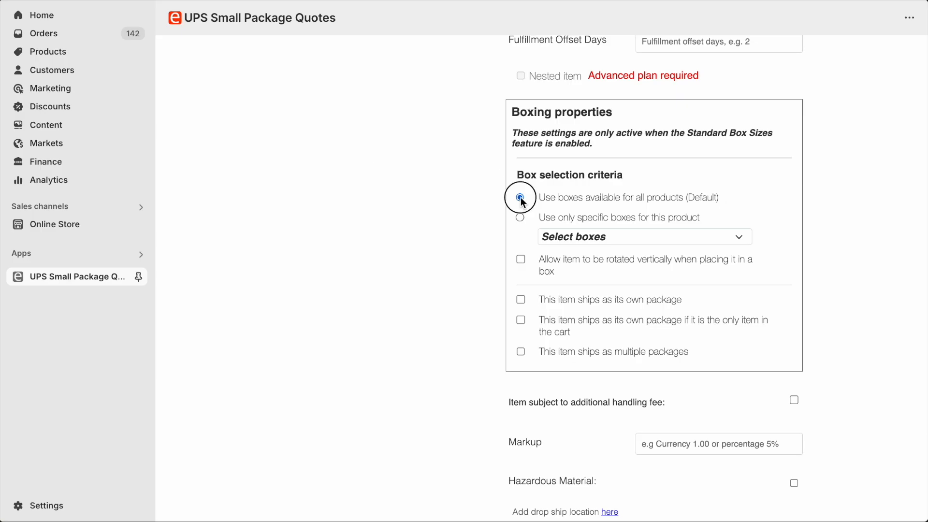
left_click(522, 260)
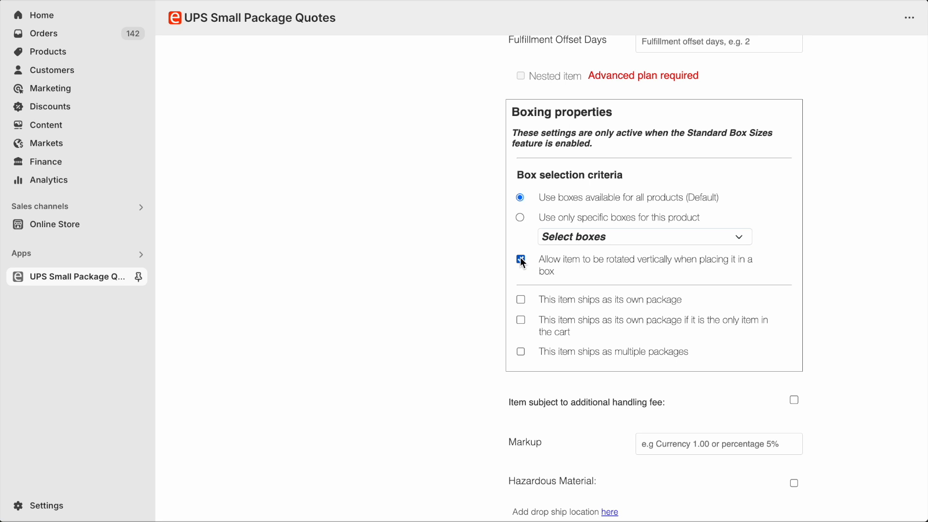
scroll(523, 264, "down", 3)
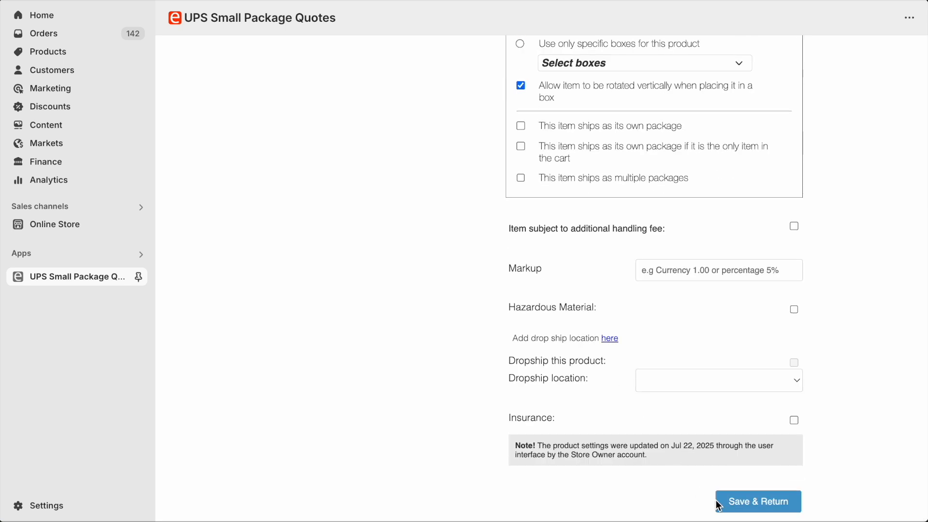
left_click(753, 504)
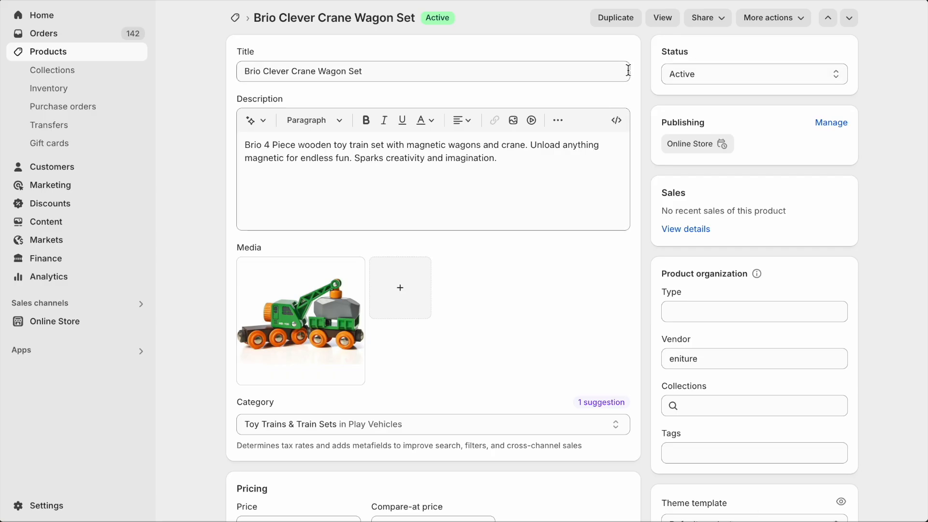
- View the Brio Clever Crane Wagon Set in the online store, add one to the cart and proceed to checkout
left_click(659, 23)
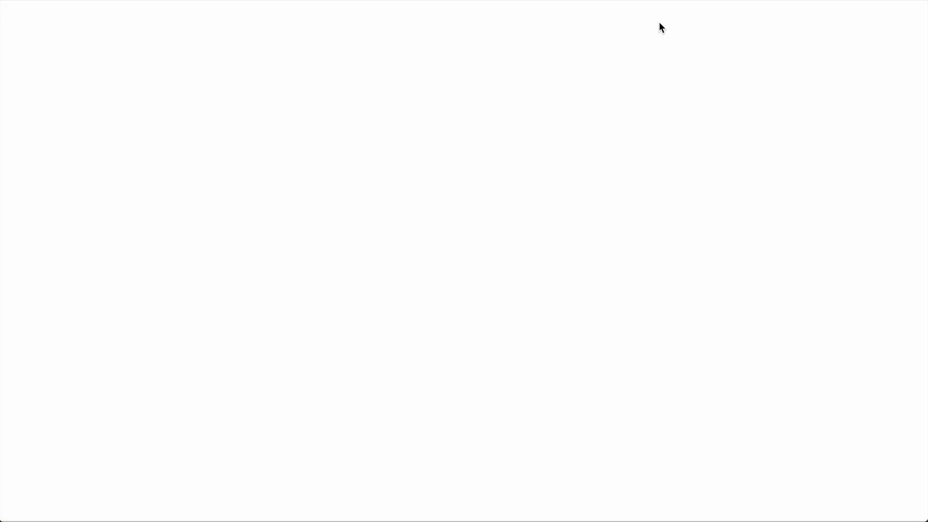
left_click(735, 300)
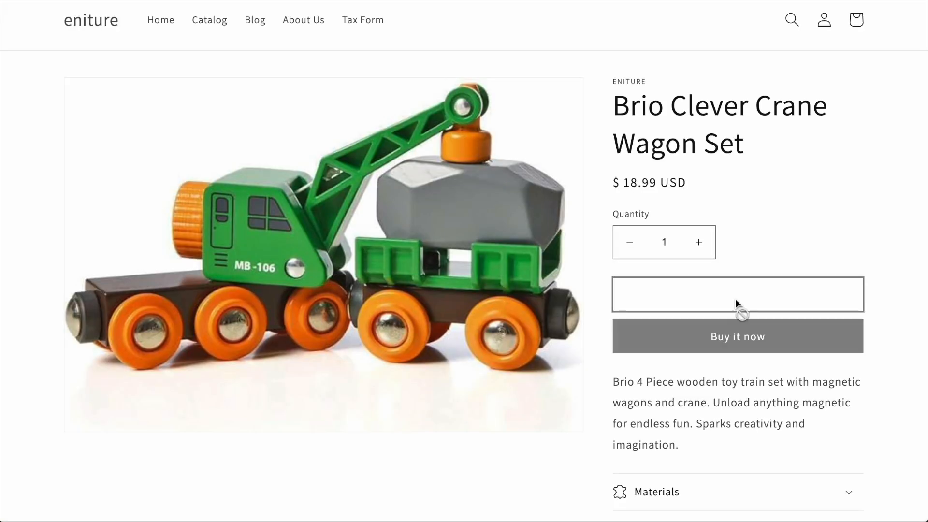
left_click(642, 441)
left_click(721, 477)
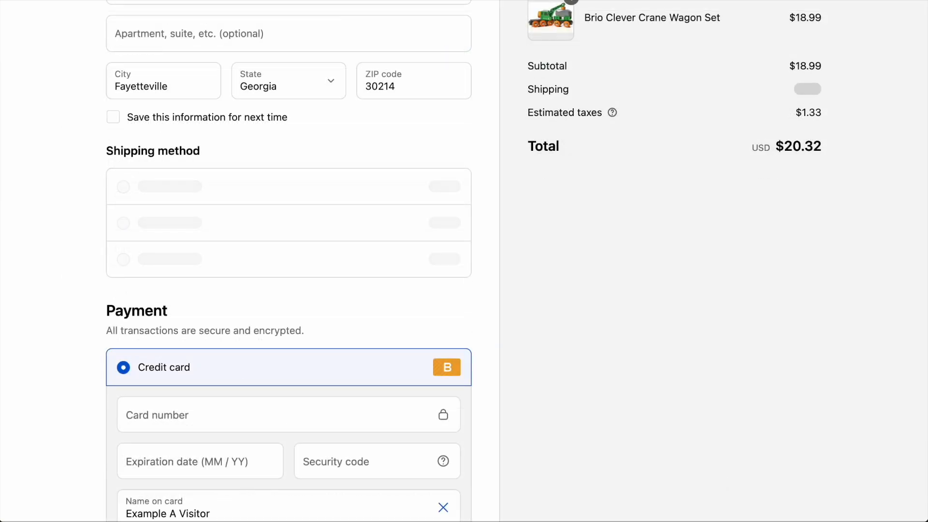